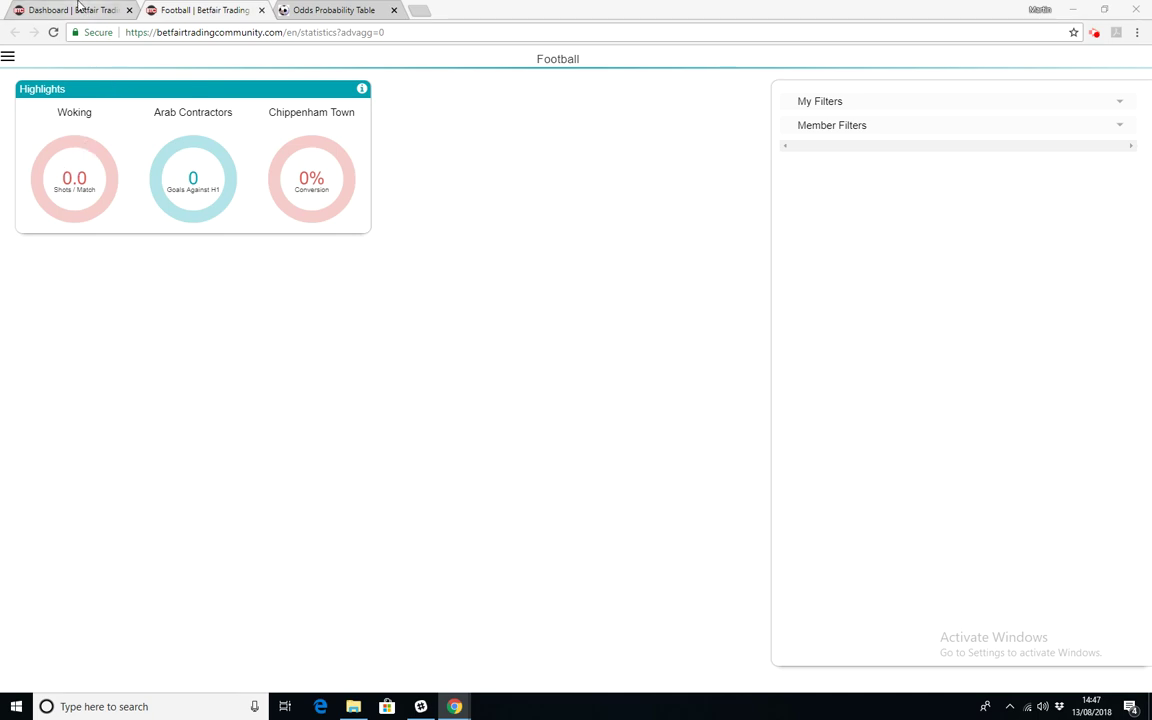
View the Stats Software options on the community dashboard, including Football Software, and return to the Football statistics page
left_click(78, 9)
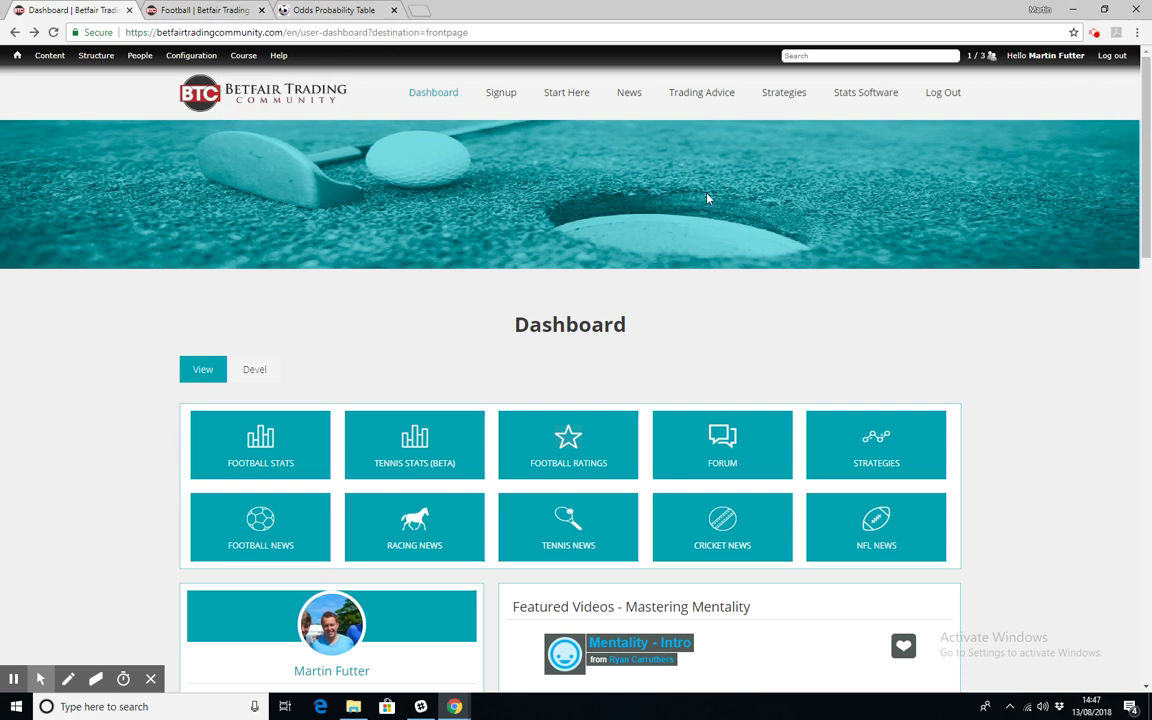
mouse_move(870, 96)
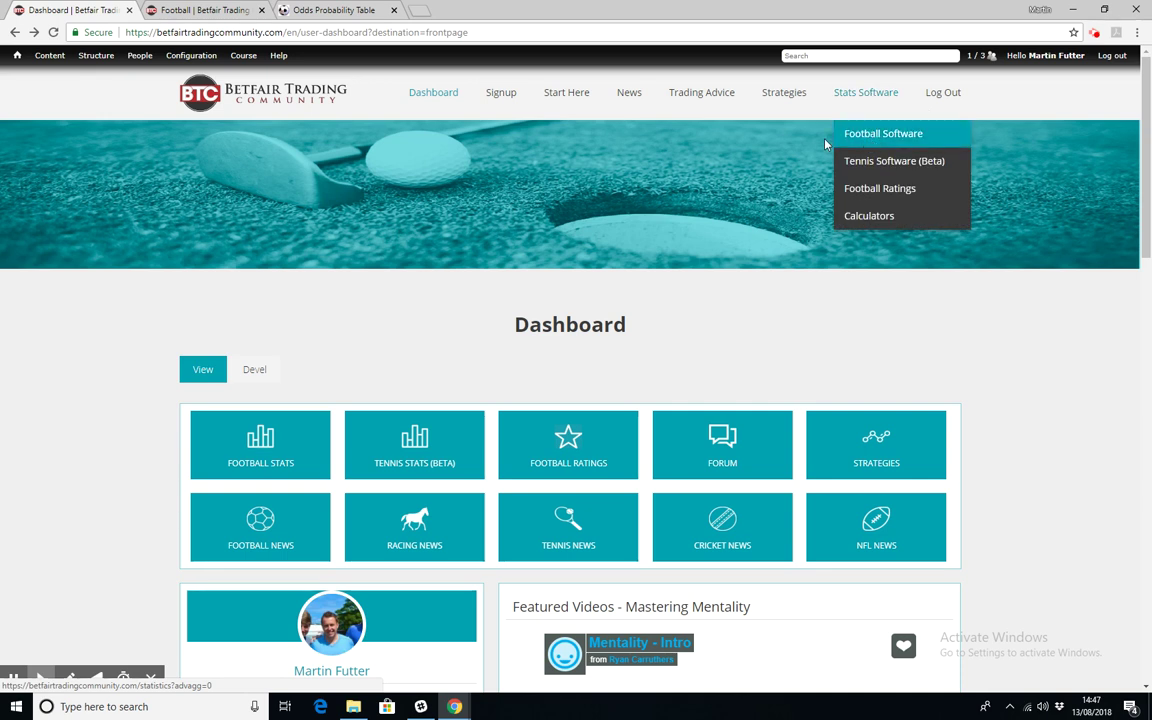
left_click(200, 10)
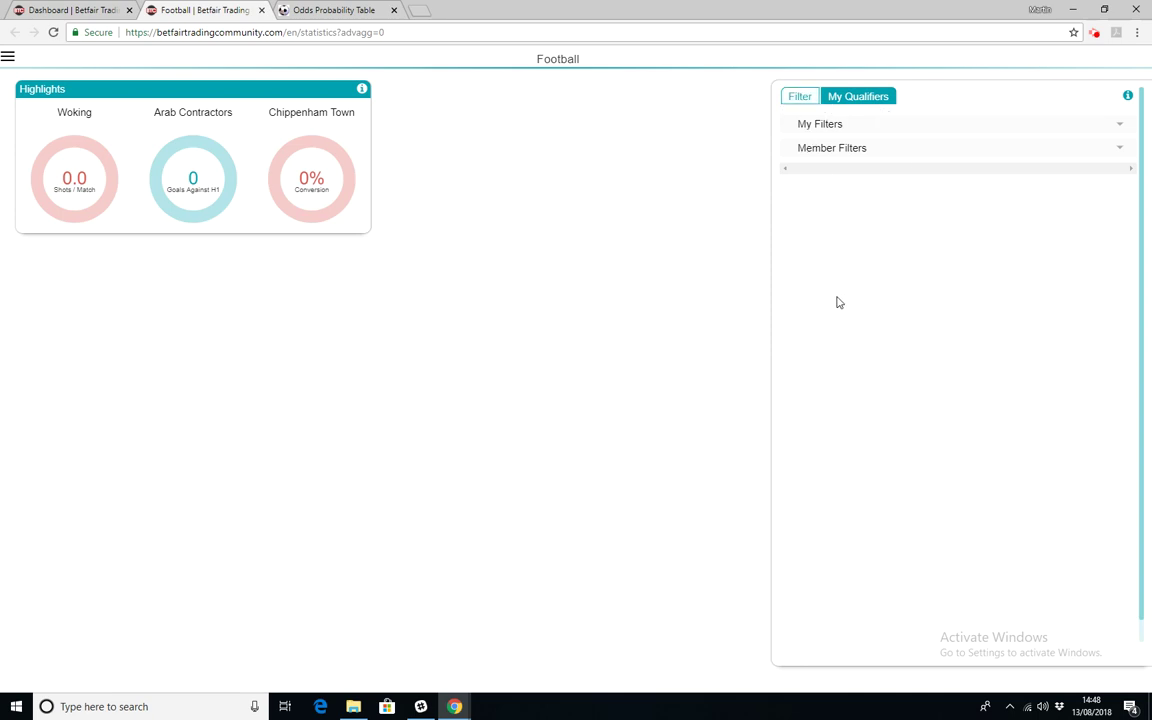
Start a new match filter criterion with stat subject Overall and stat type Total
left_click(801, 104)
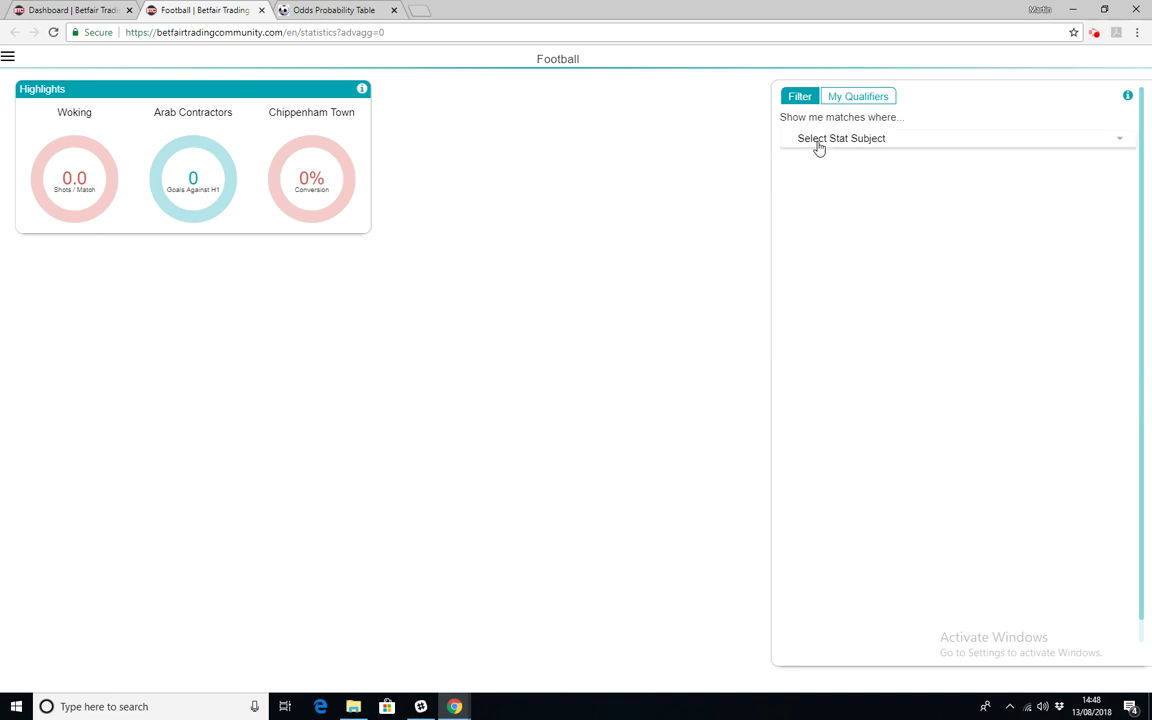
left_click(818, 147)
left_click(818, 147)
left_click(818, 147)
left_click(846, 196)
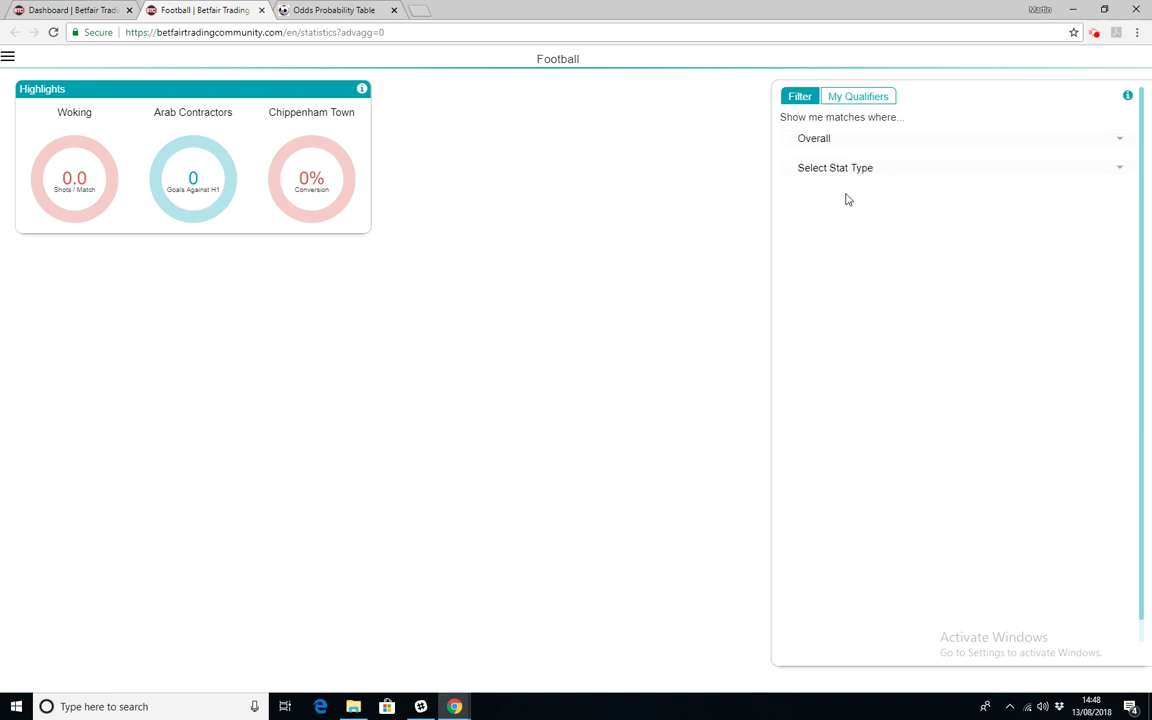
left_click(829, 169)
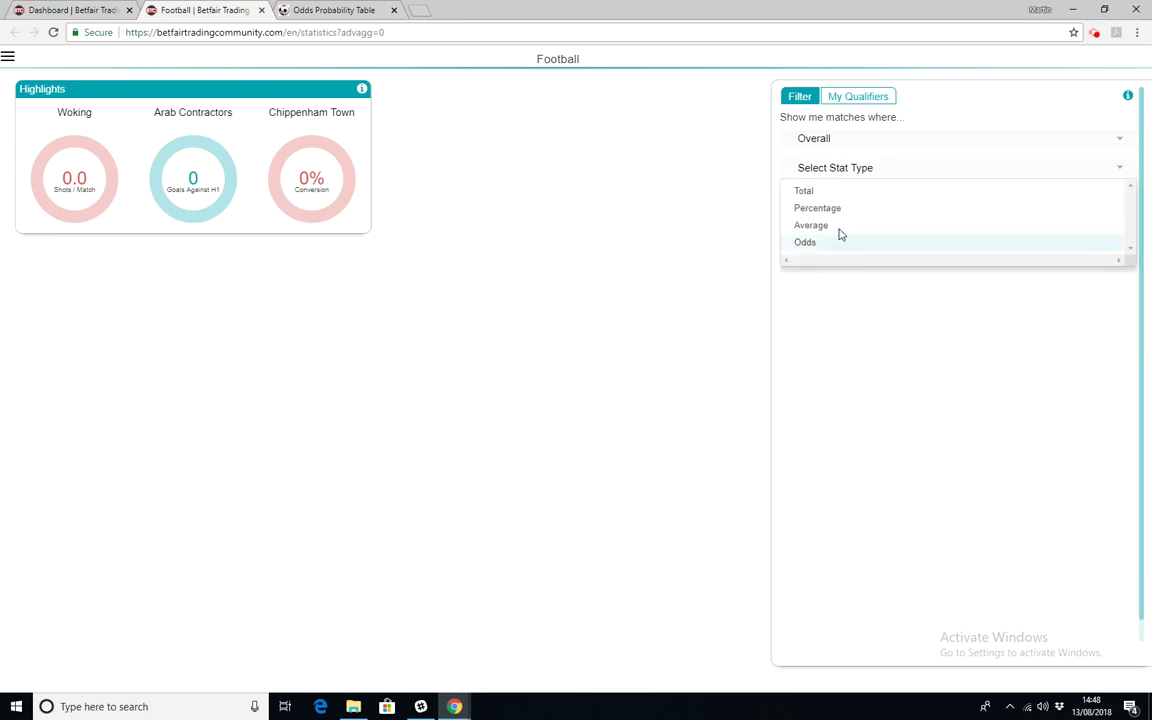
scroll(838, 226, "down", 1)
scroll(838, 226, "up", 1)
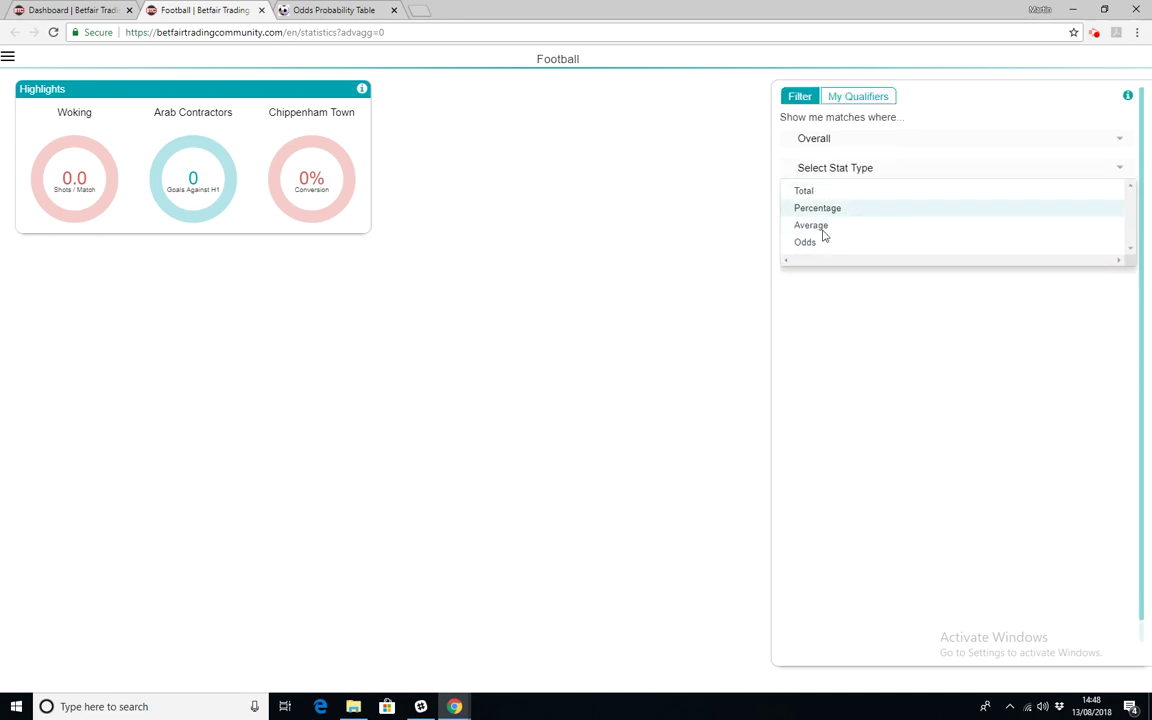
left_click(825, 191)
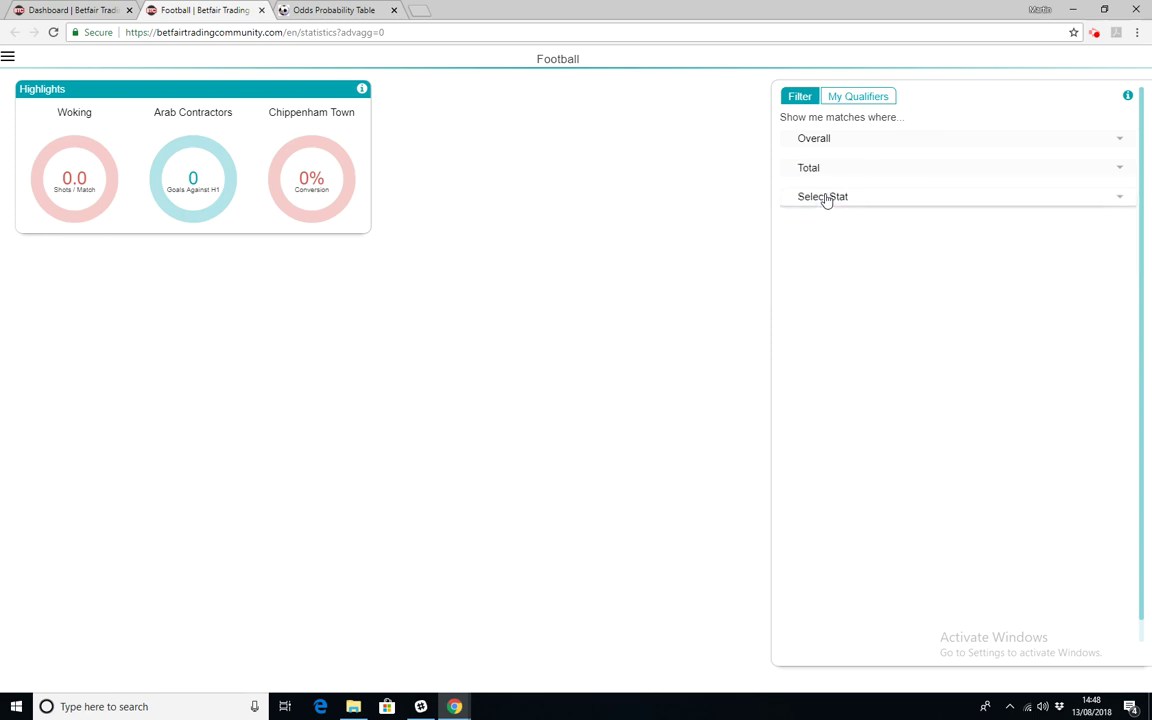
Choose Matches Played as the stat for the Overall Total criterion
left_click(833, 200)
left_click(837, 200)
left_click(838, 200)
scroll(998, 326, "down", 6)
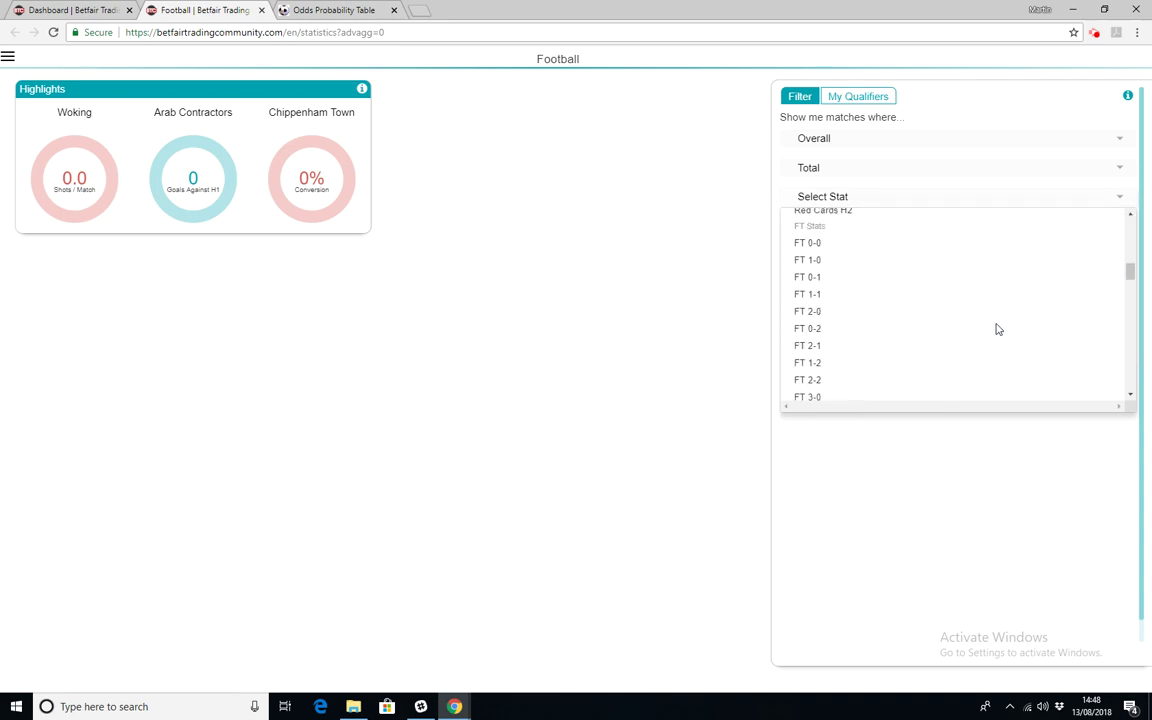
scroll(994, 348, "down", 10)
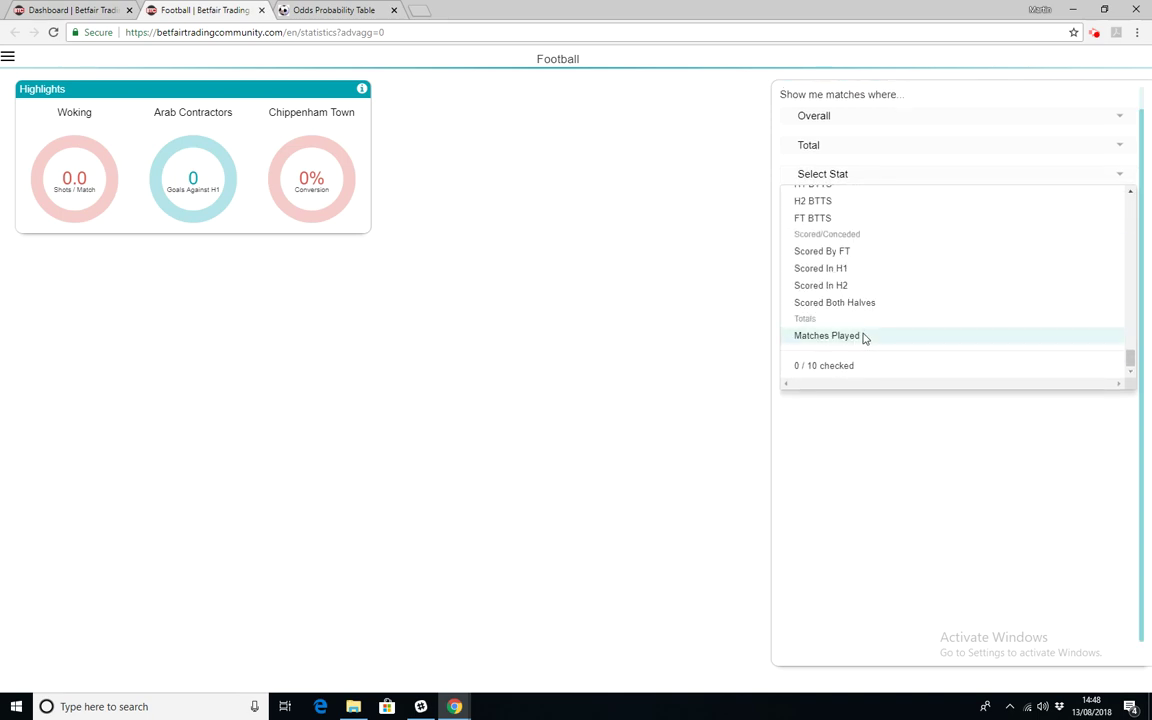
left_click(865, 336)
left_click(688, 266)
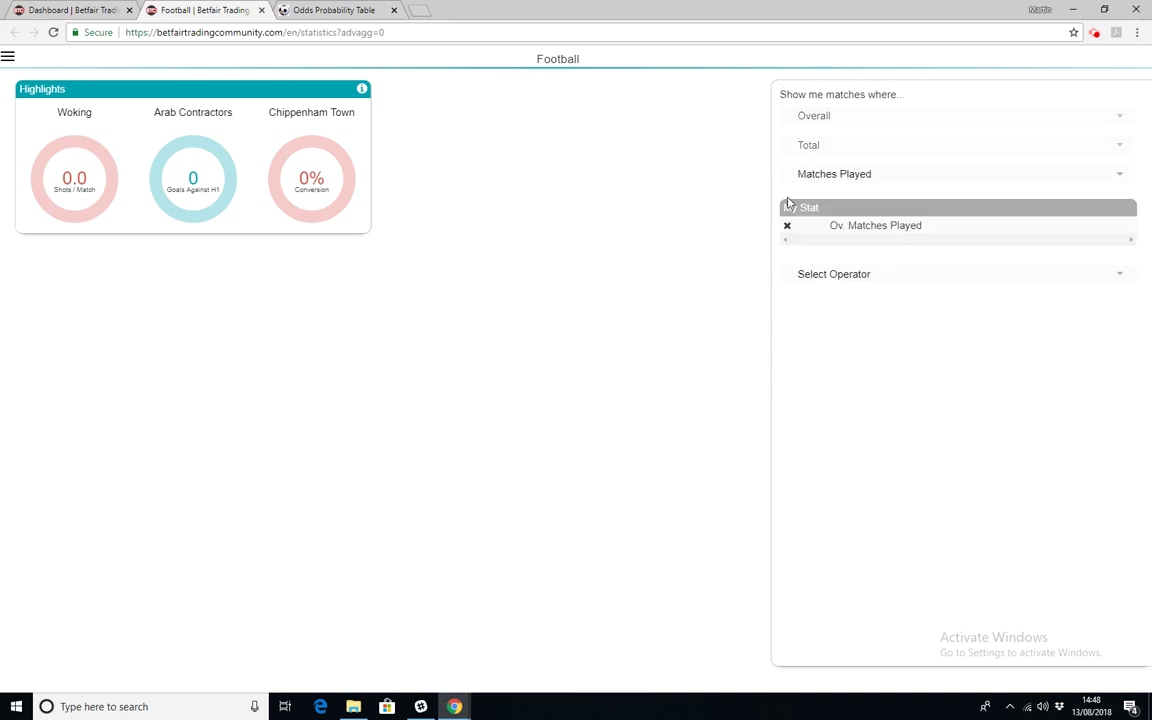
Require matches played to be greater/equal to 10 and add the criterion to the list
left_click(852, 283)
left_click(867, 356)
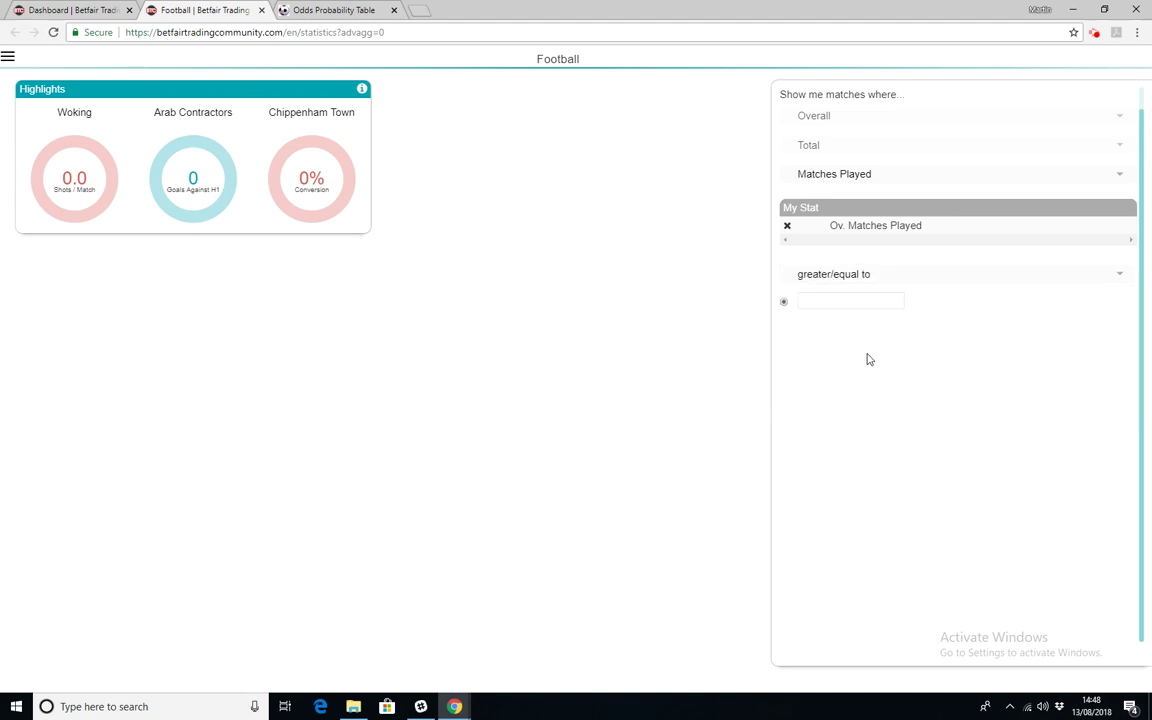
left_click(838, 303)
type("10")
left_click(911, 350)
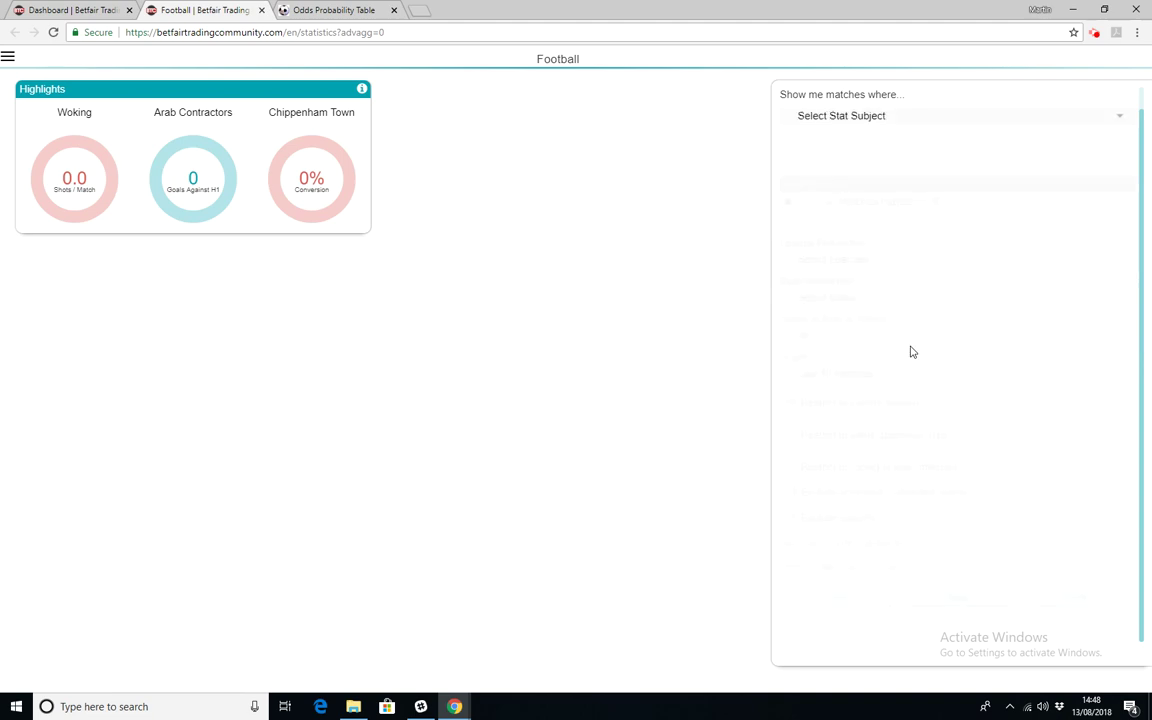
Begin a second criterion with stat subject Overall and stat type Percentage
left_click(855, 119)
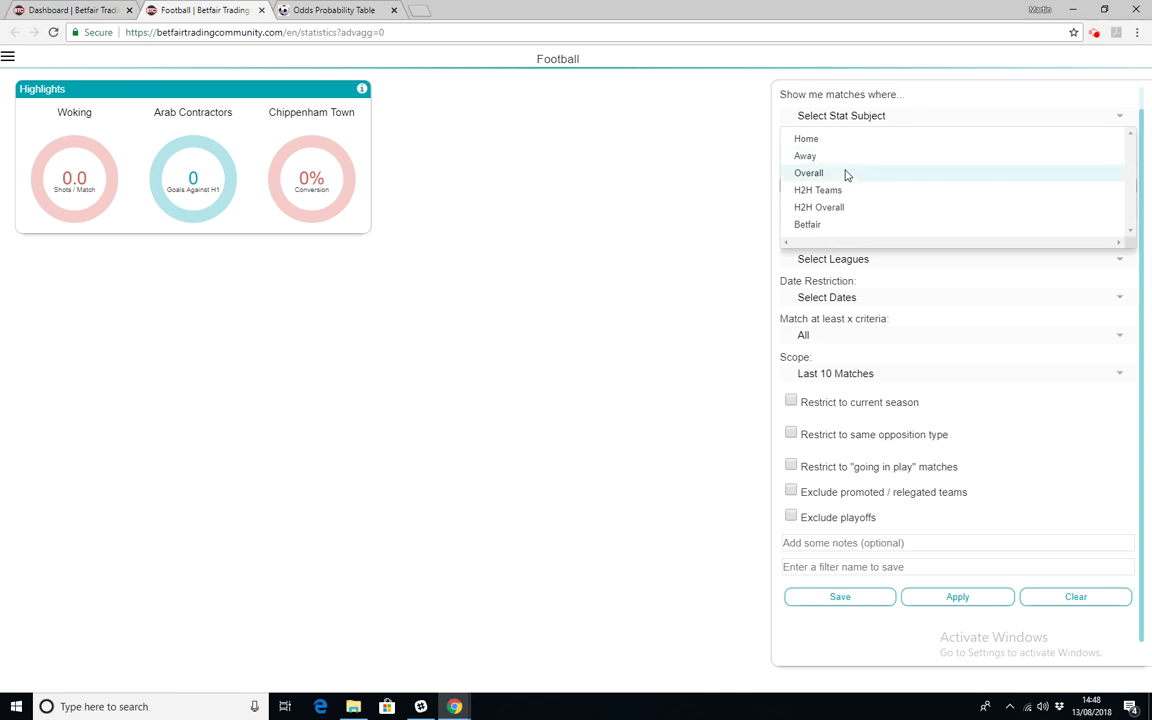
left_click(845, 175)
left_click(836, 147)
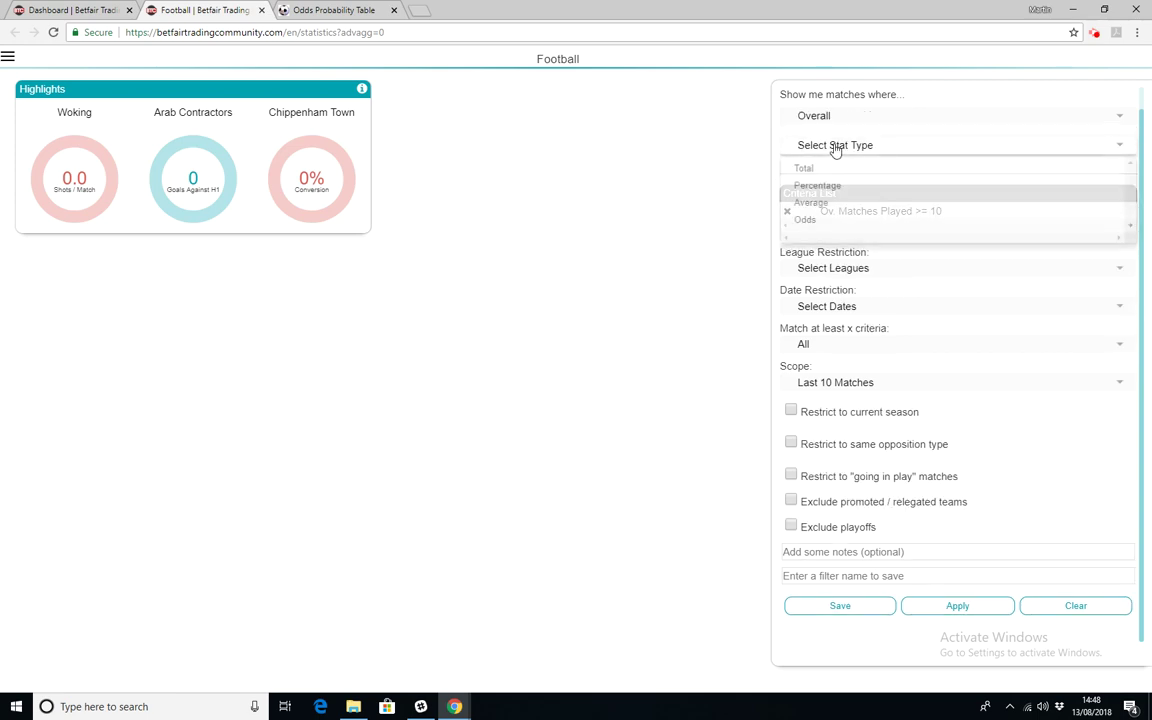
left_click(841, 184)
left_click(842, 180)
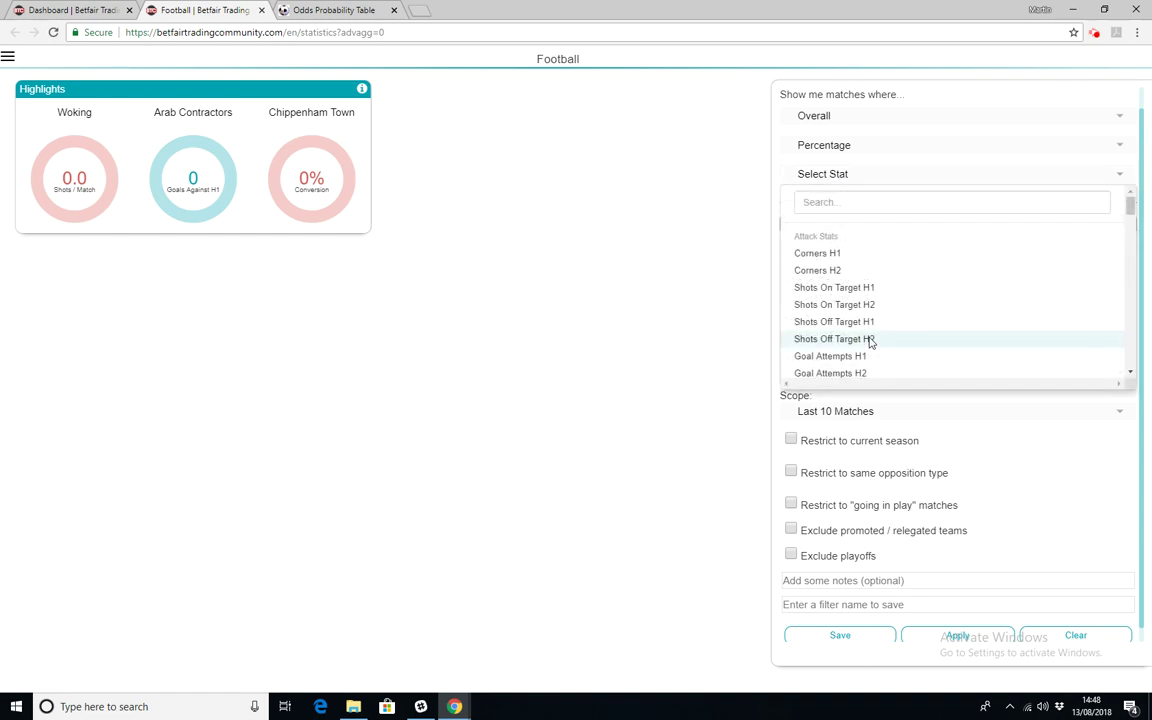
Choose FT BTTS as the stat for the Overall Percentage criterion
scroll(869, 342, "down", 10)
scroll(869, 342, "down", 10)
scroll(869, 342, "down", 8)
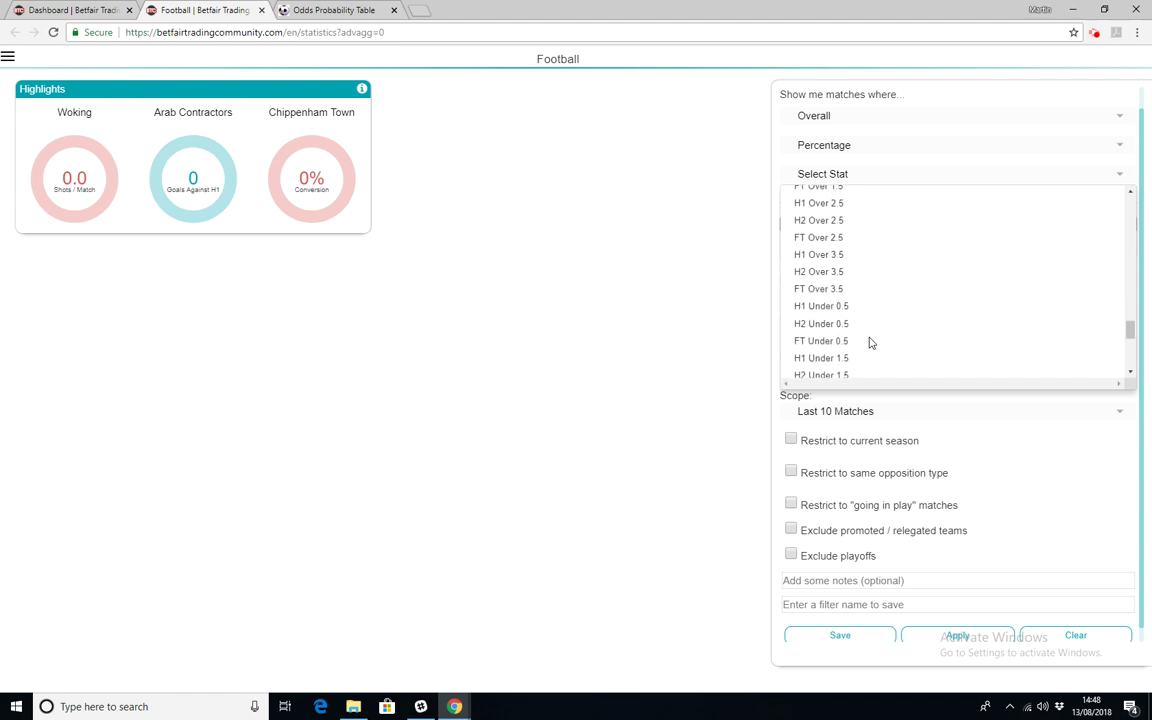
scroll(869, 342, "up", 3)
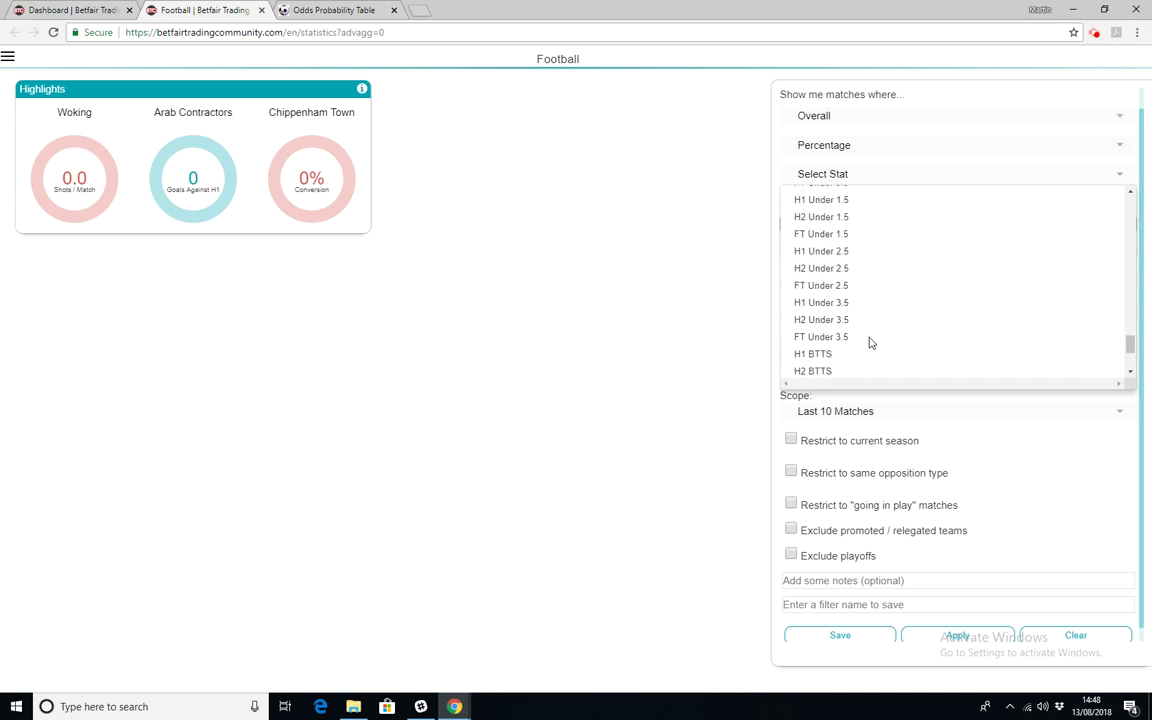
scroll(838, 328, "down", 3)
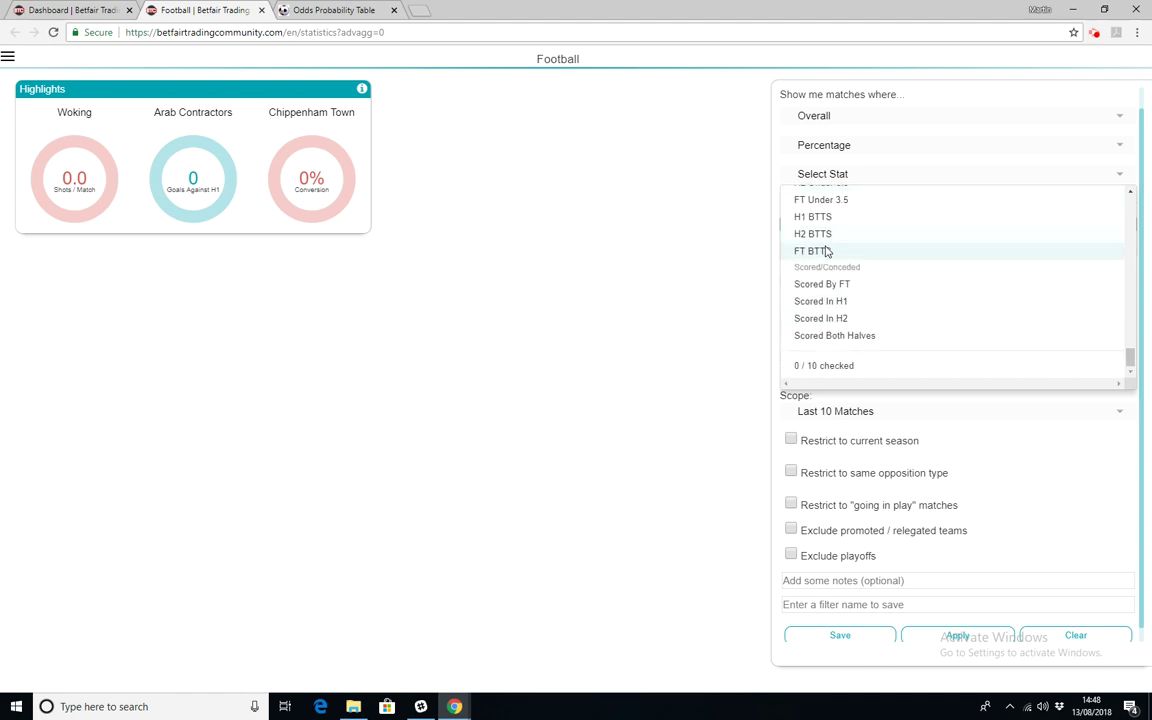
left_click(826, 252)
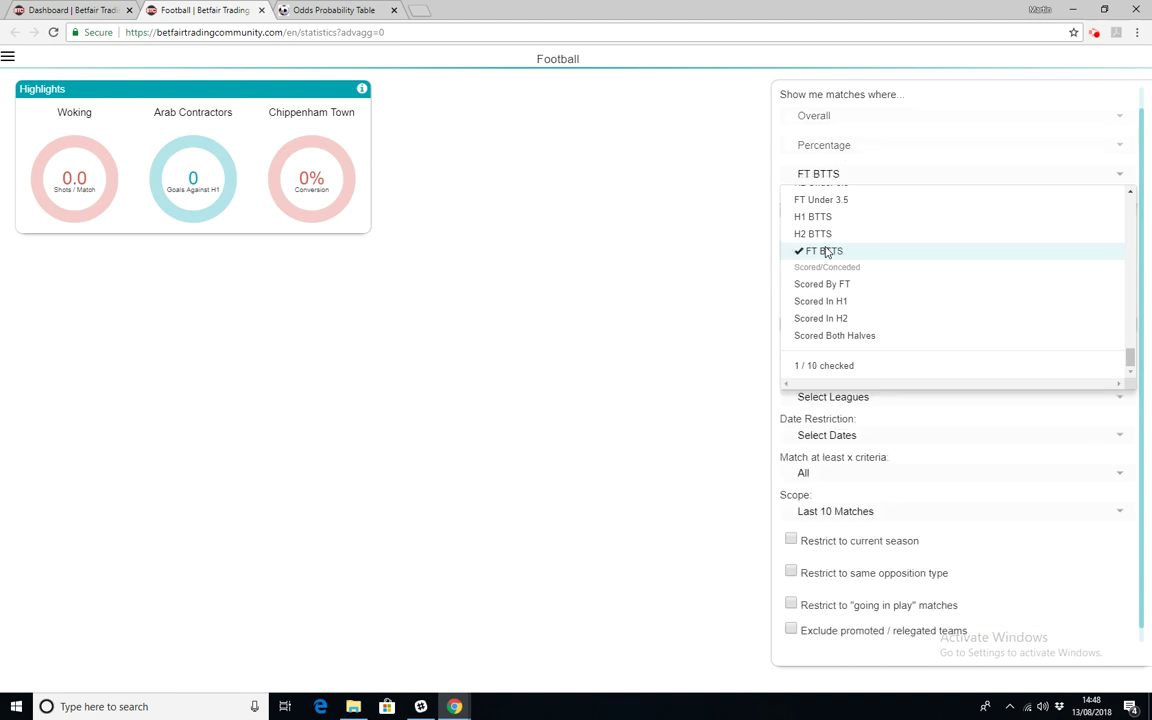
left_click(665, 259)
Require the FT BTTS percentage to be greater/equal to 65 and add the criterion to the list
left_click(864, 276)
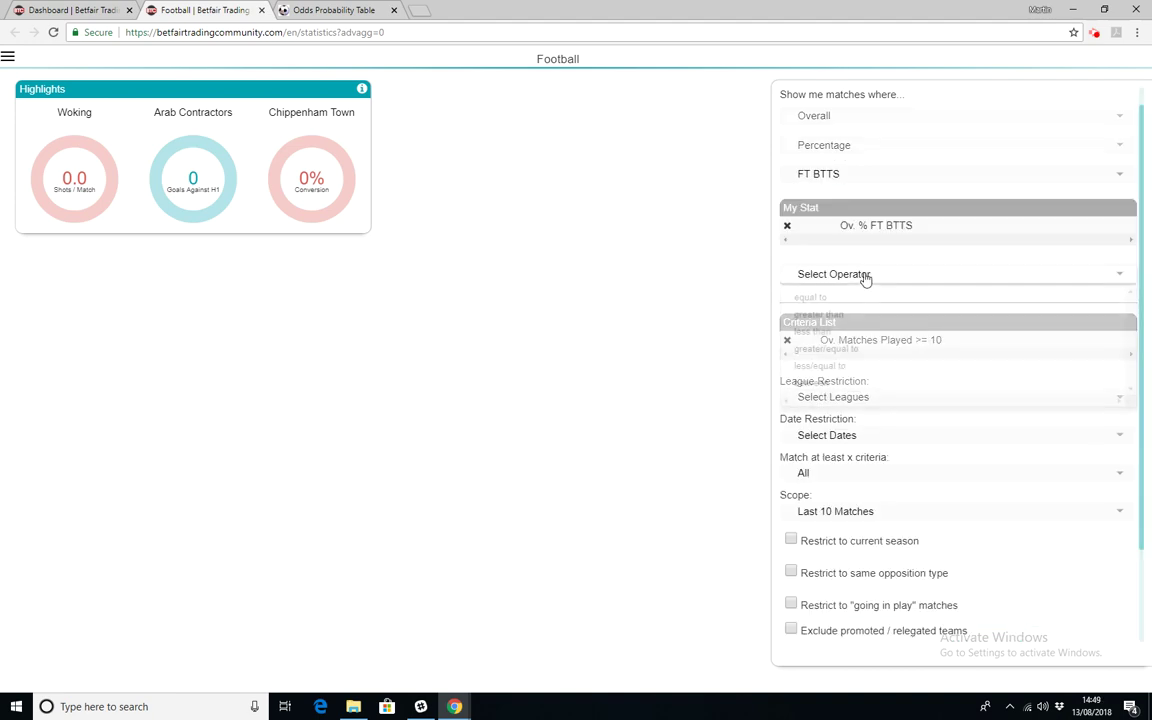
left_click(866, 349)
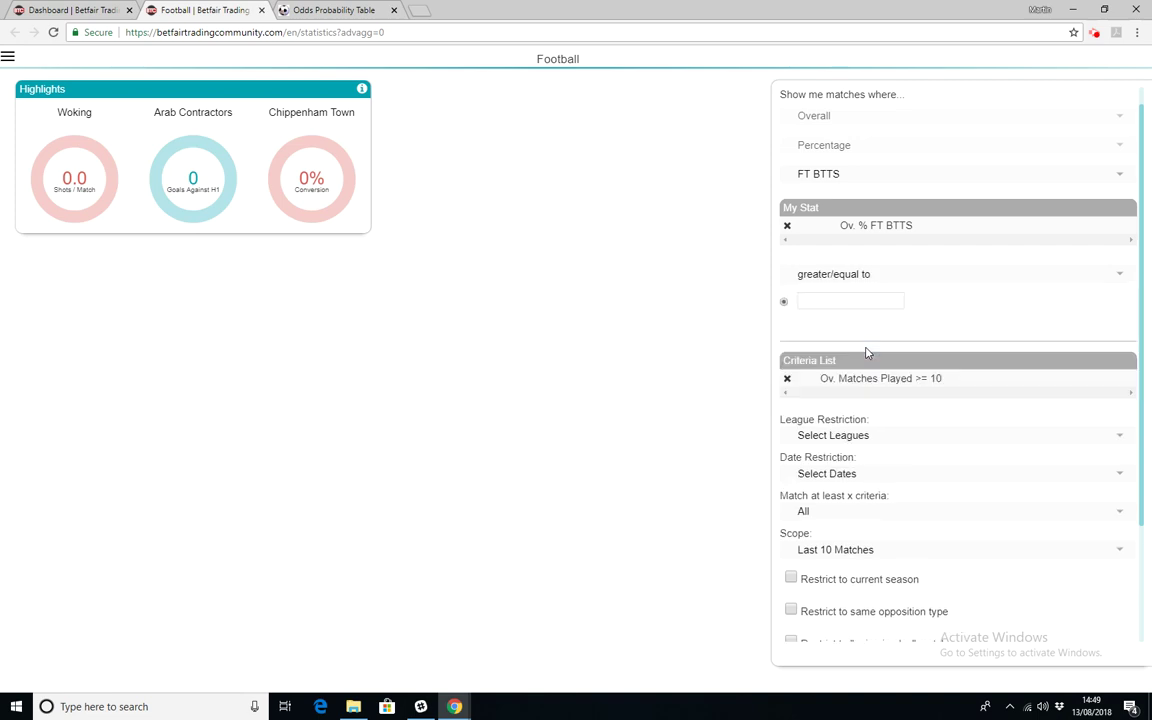
left_click(842, 302)
type("65")
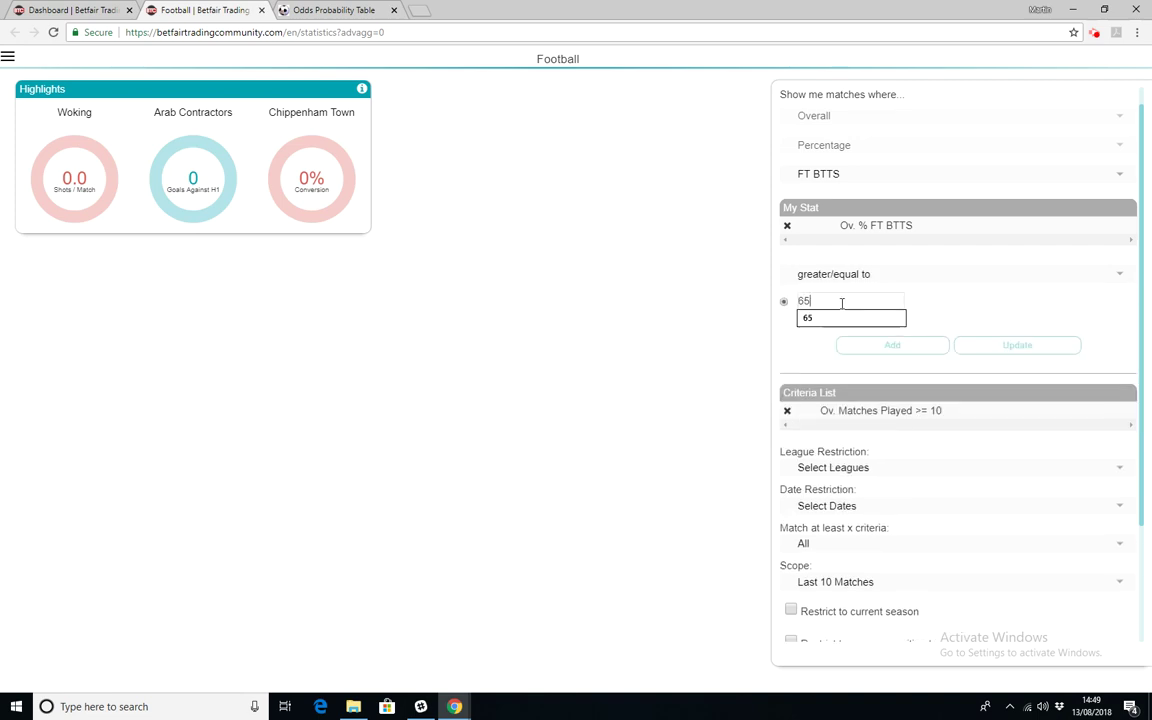
left_click(912, 350)
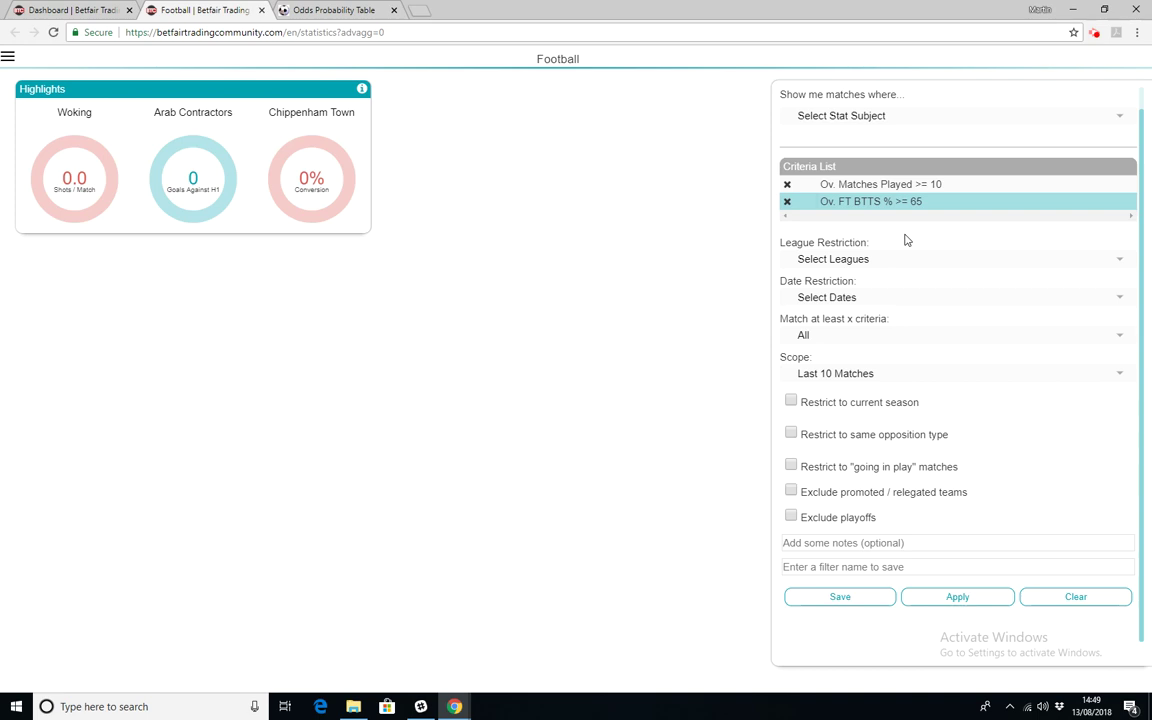
Leave the league restriction unset, restrict the filter to the current season and exclude playoffs
left_click(857, 265)
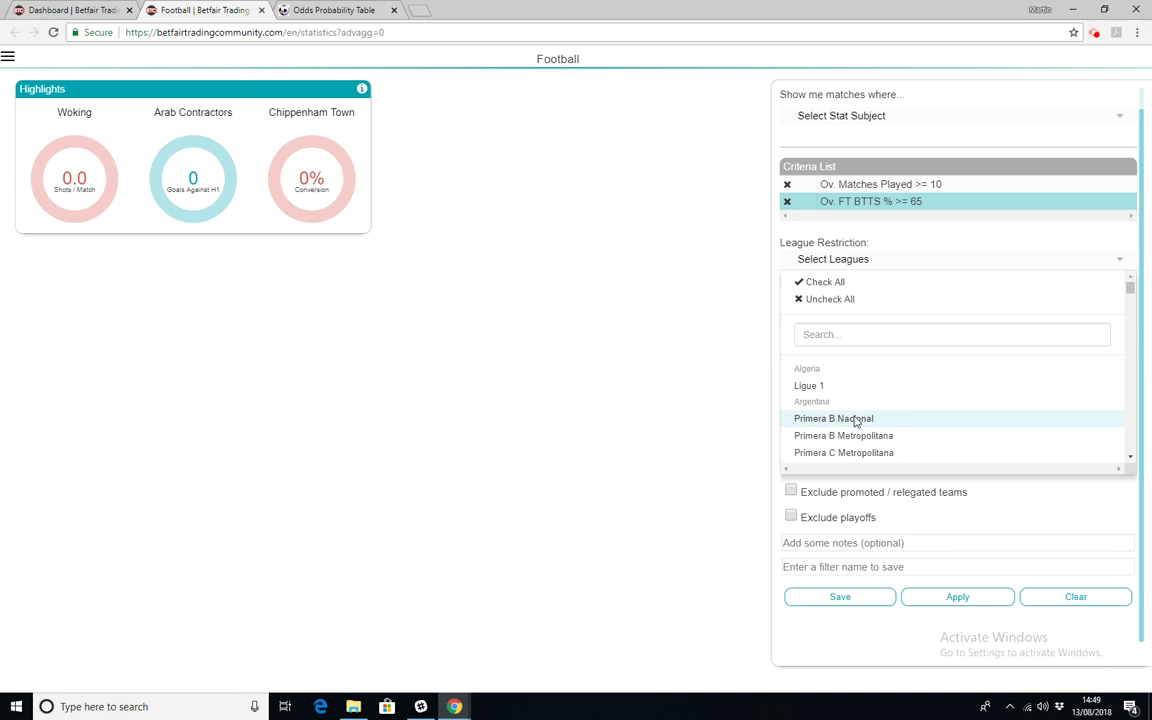
left_click(700, 291)
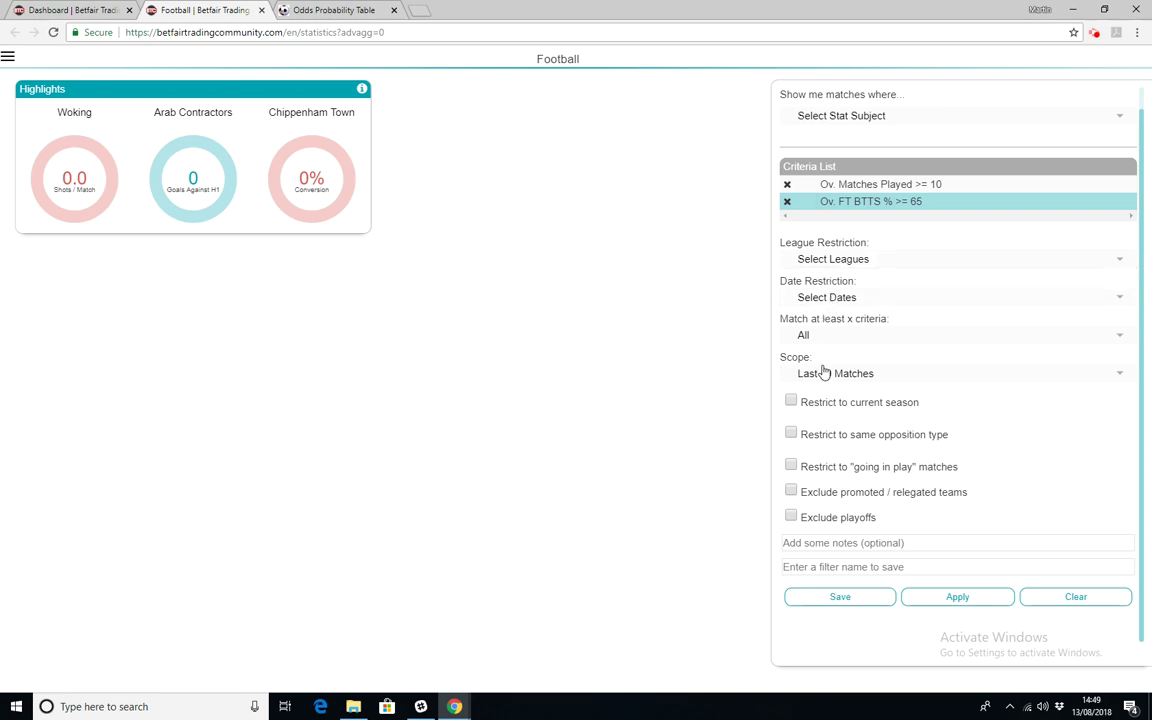
left_click(791, 402)
left_click(791, 517)
Name the filter with the member's first name in possessive form followed by "BTTS Yes Basic", and save it
left_click(806, 567)
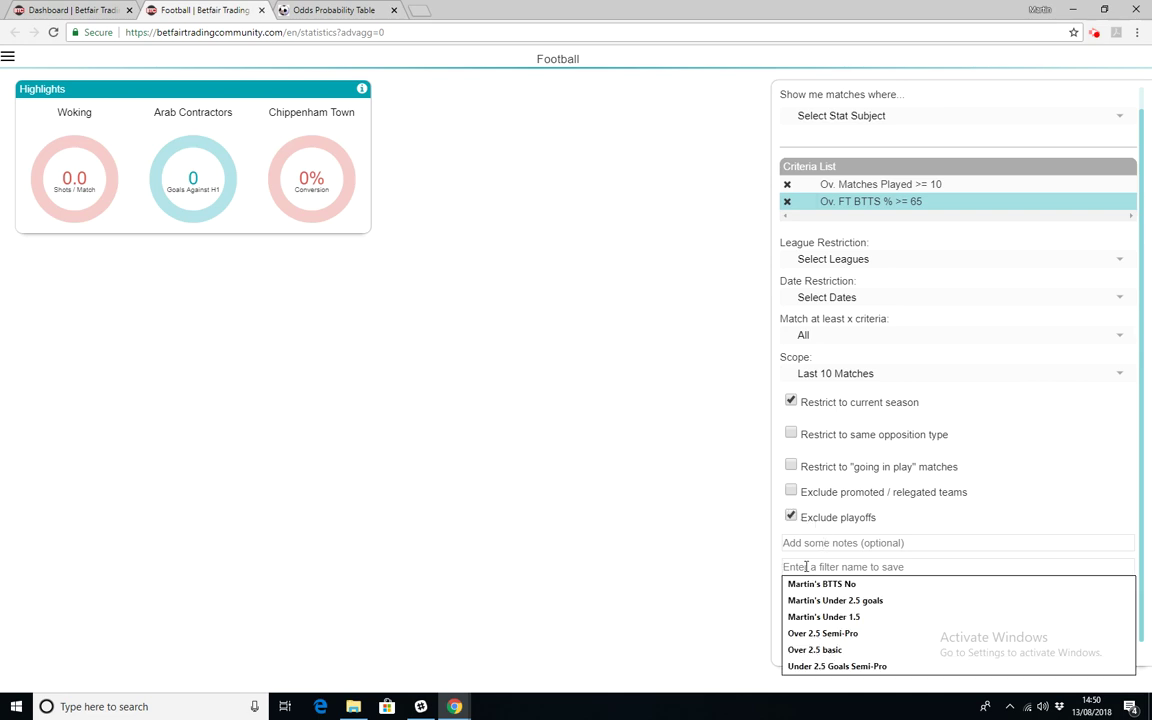
type("Mar")
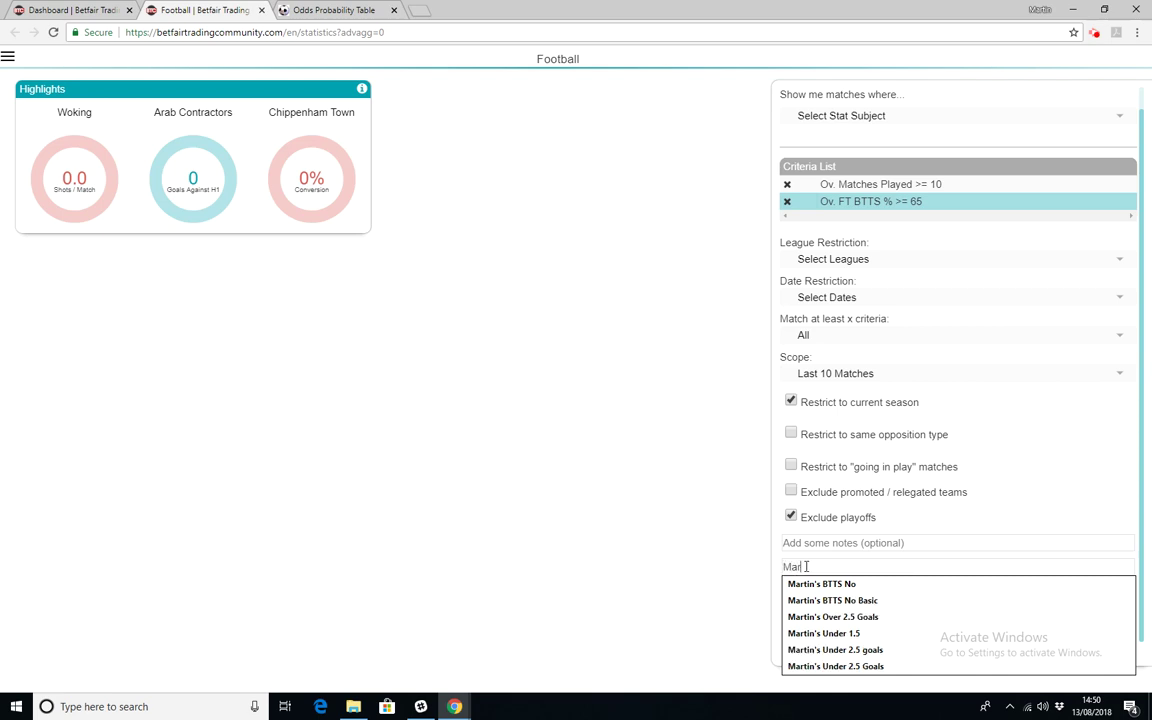
type("tin's BT")
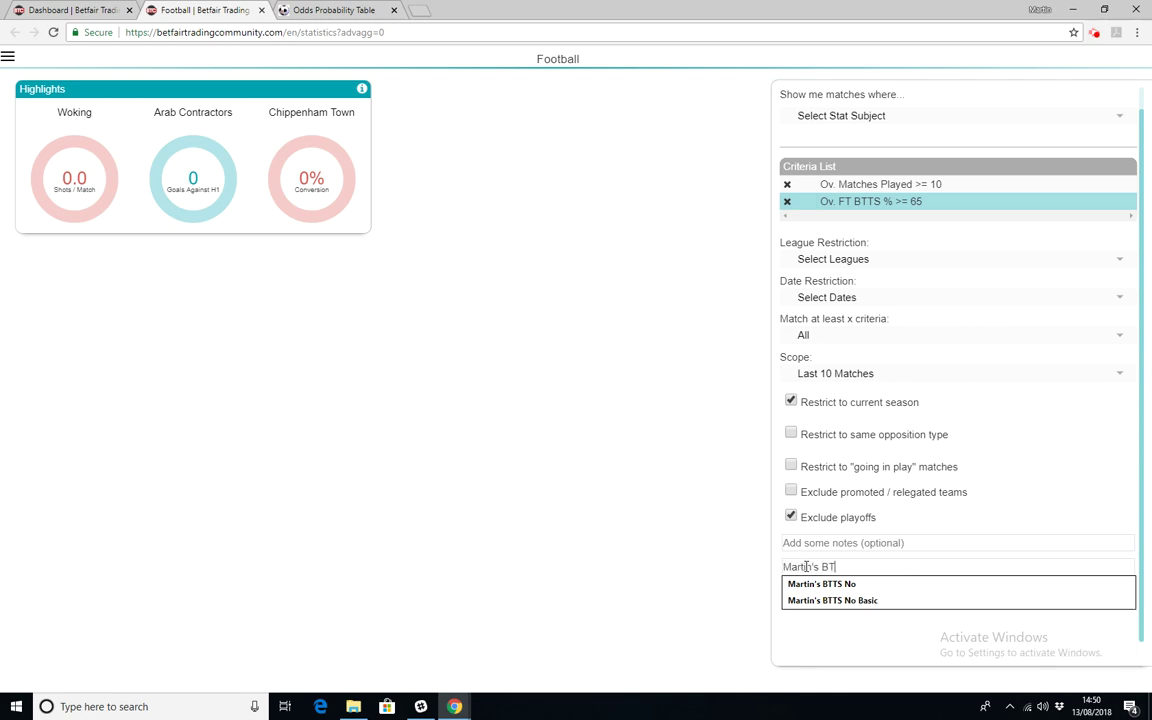
type("TS Yes B")
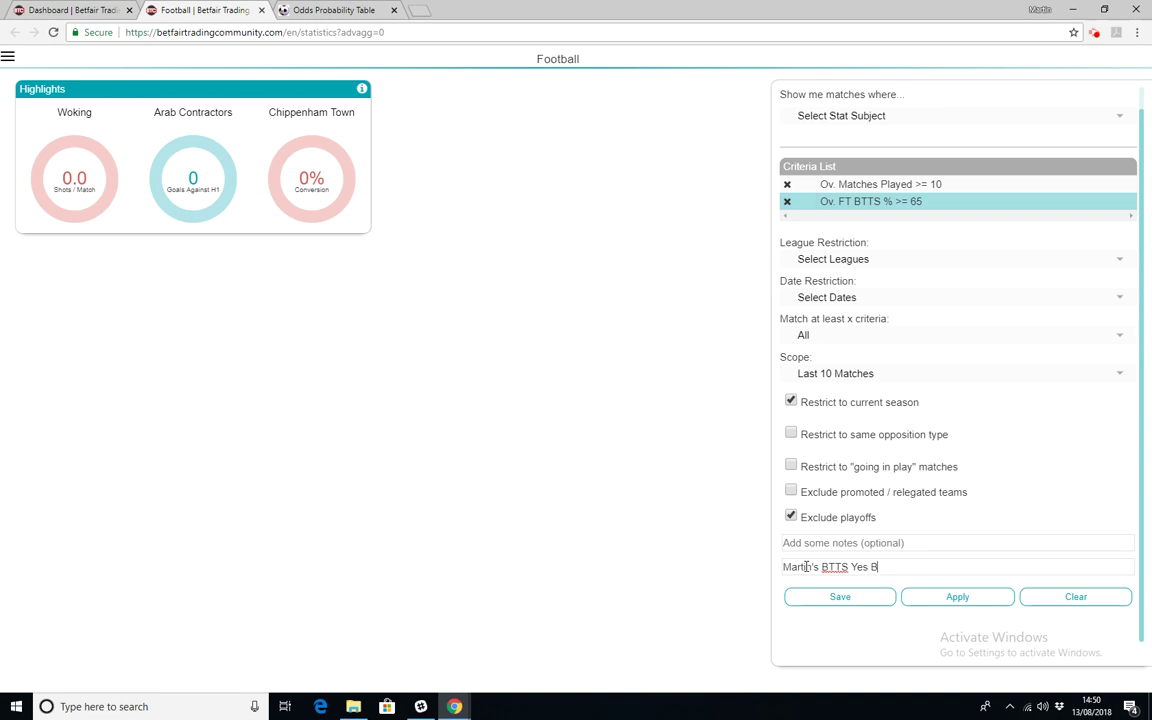
type("asic")
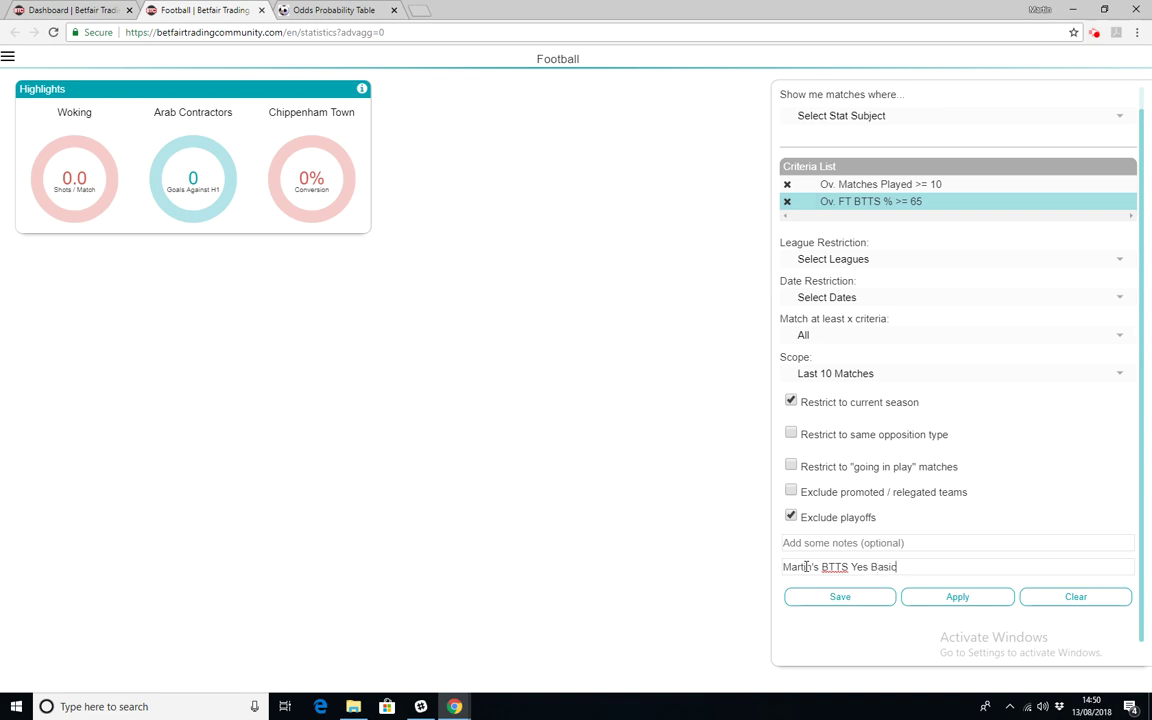
left_click(874, 596)
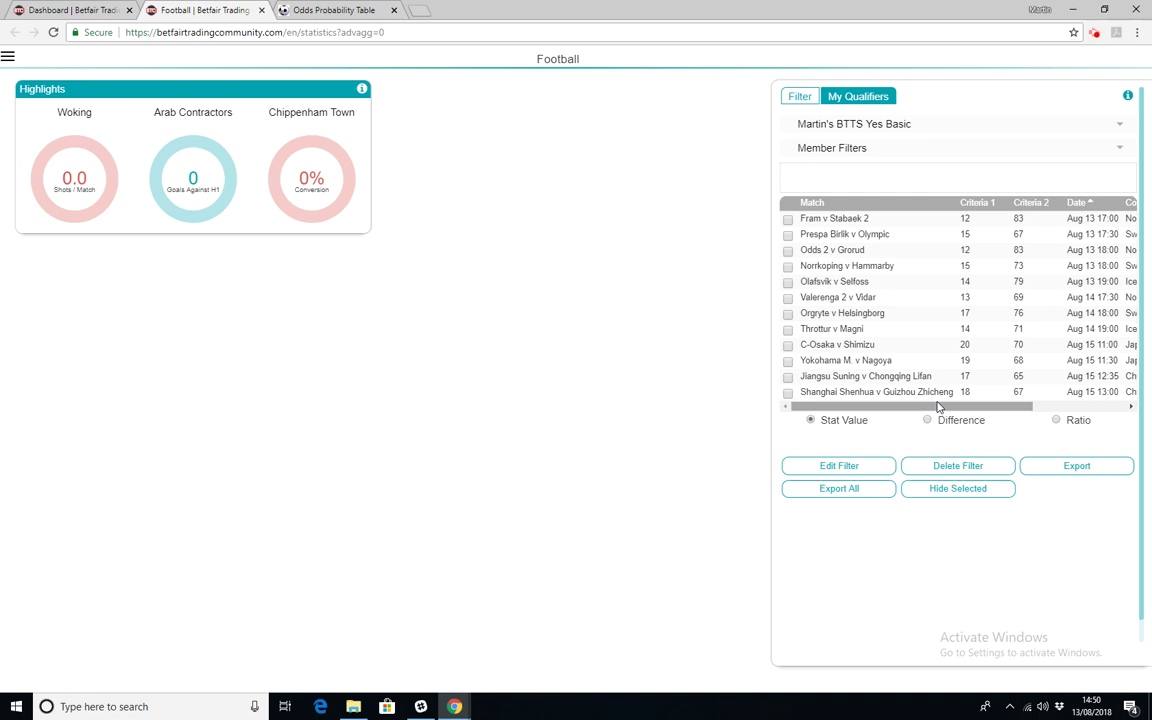
right_click(938, 407)
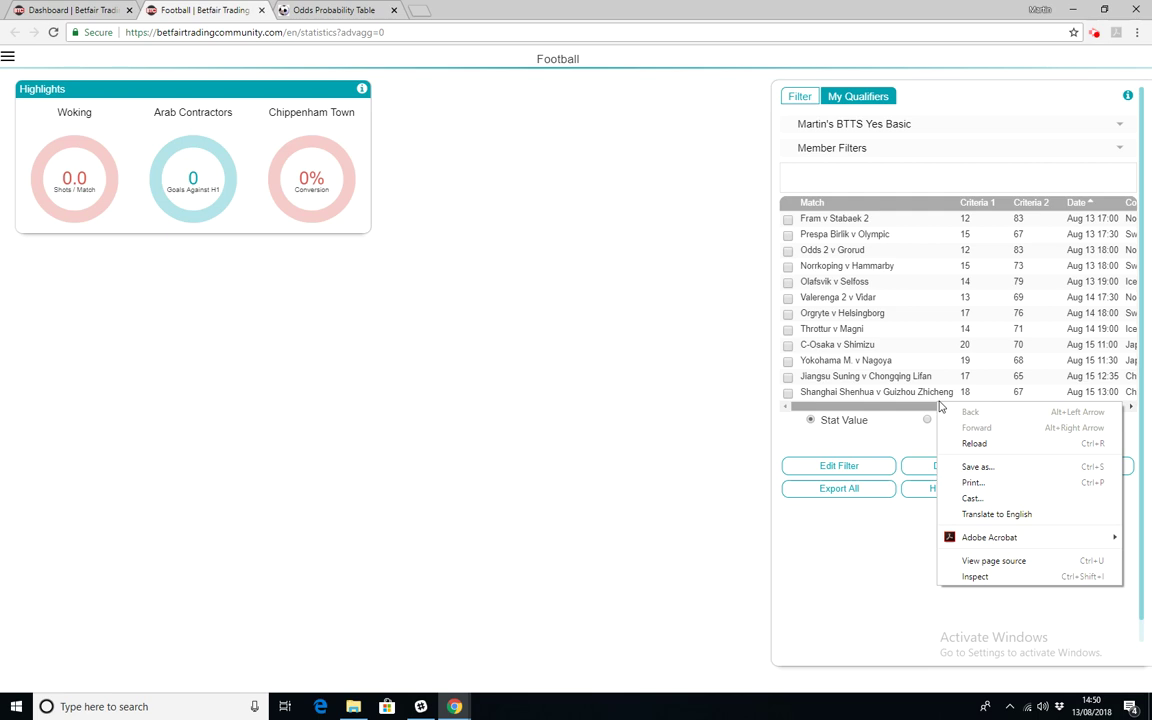
left_click(760, 408)
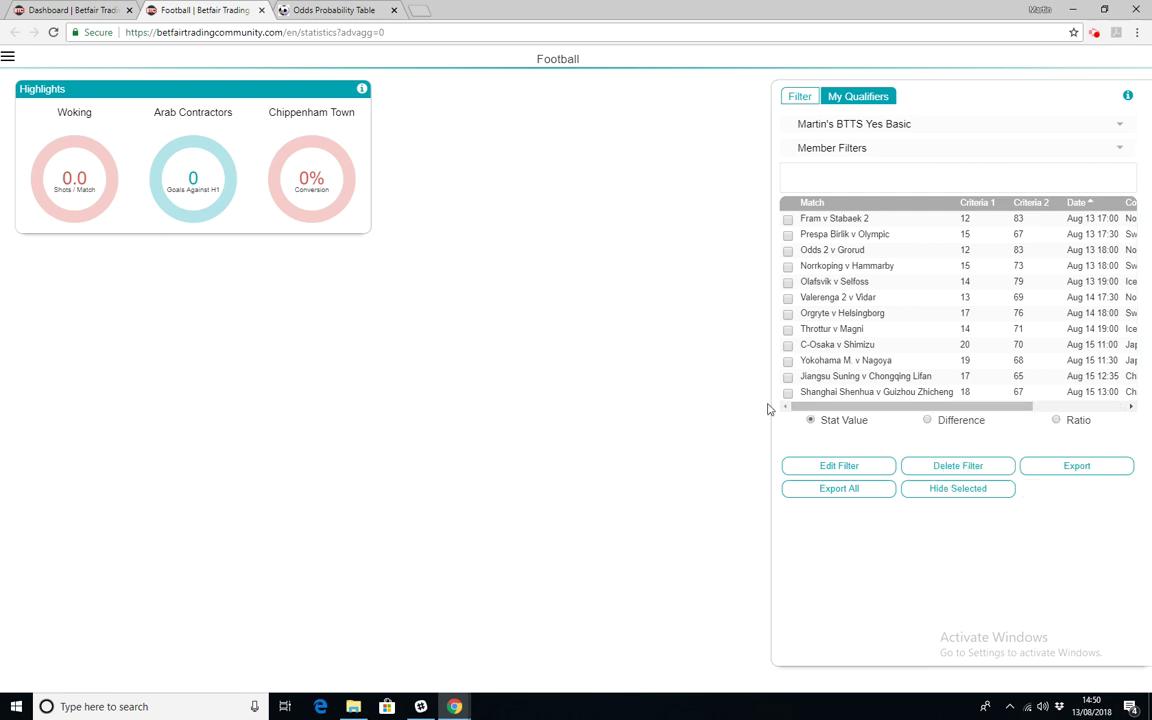
left_click_drag(890, 405, 840, 409)
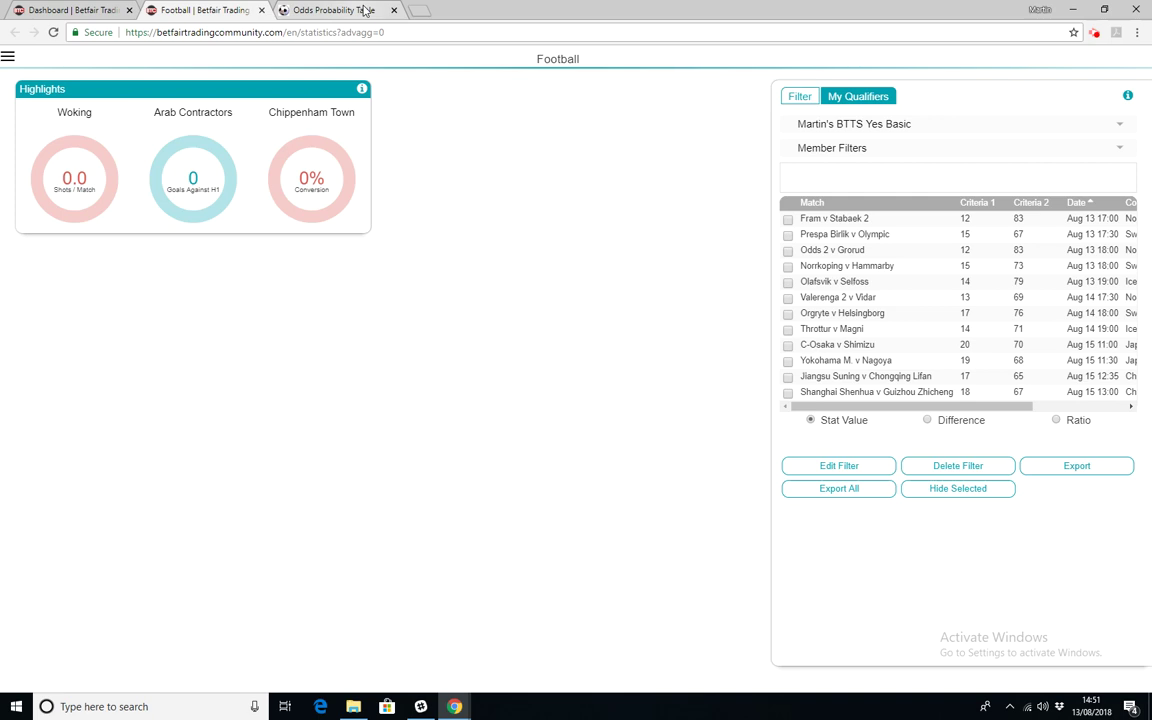
Compare decimal odds 1.80 and 2.00 with their implied probabilities in the Odds Probability Table, and return to the football qualifiers
left_click(355, 10)
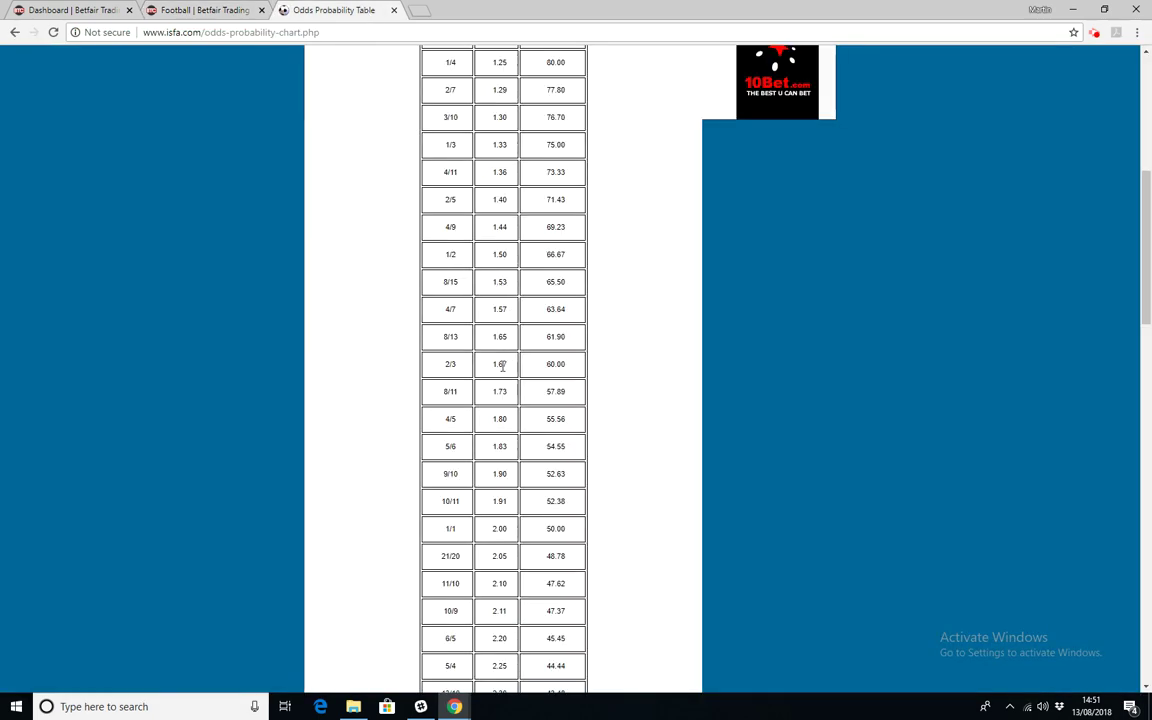
double_click(507, 421)
left_click(501, 419)
double_click(459, 421)
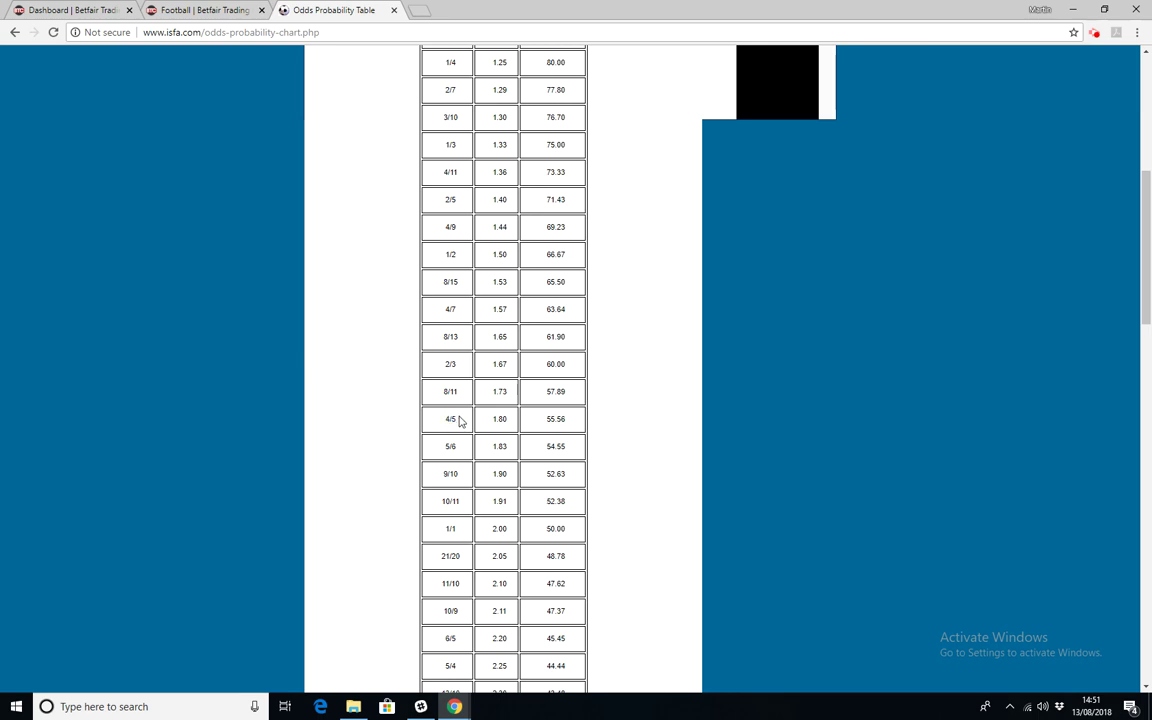
left_click_drag(545, 419, 571, 424)
left_click(571, 427)
double_click(547, 428)
left_click(546, 428)
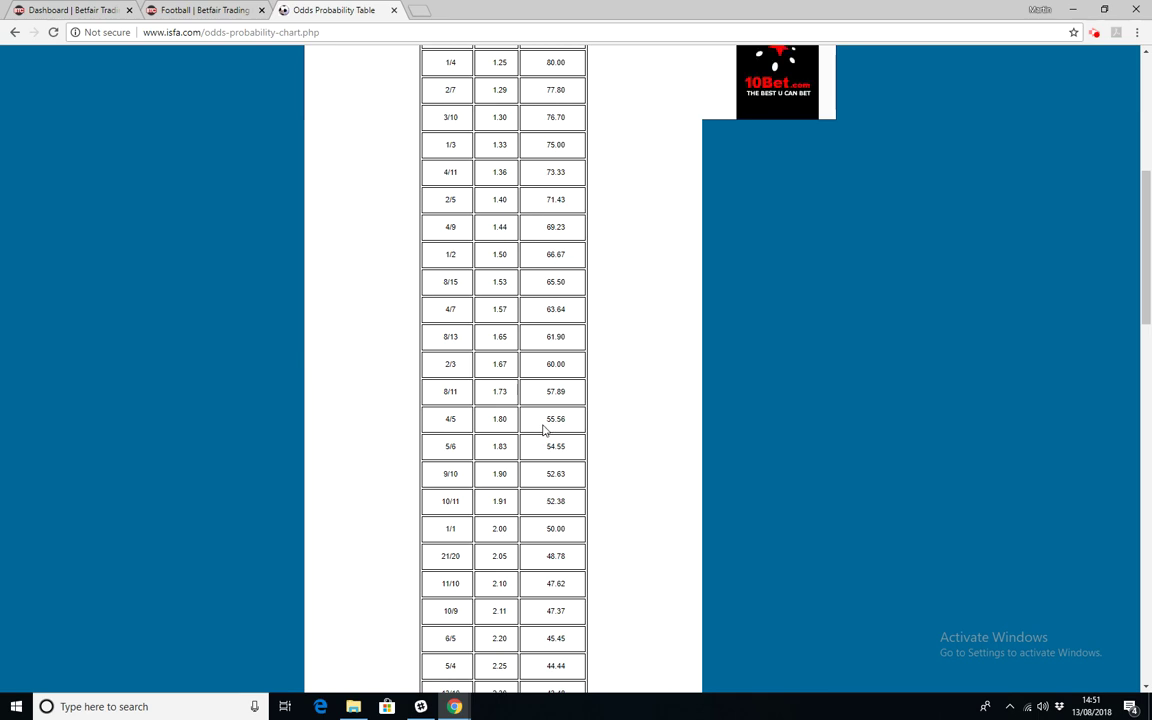
scroll(518, 478, "down", 1)
double_click(551, 464)
left_click(568, 463)
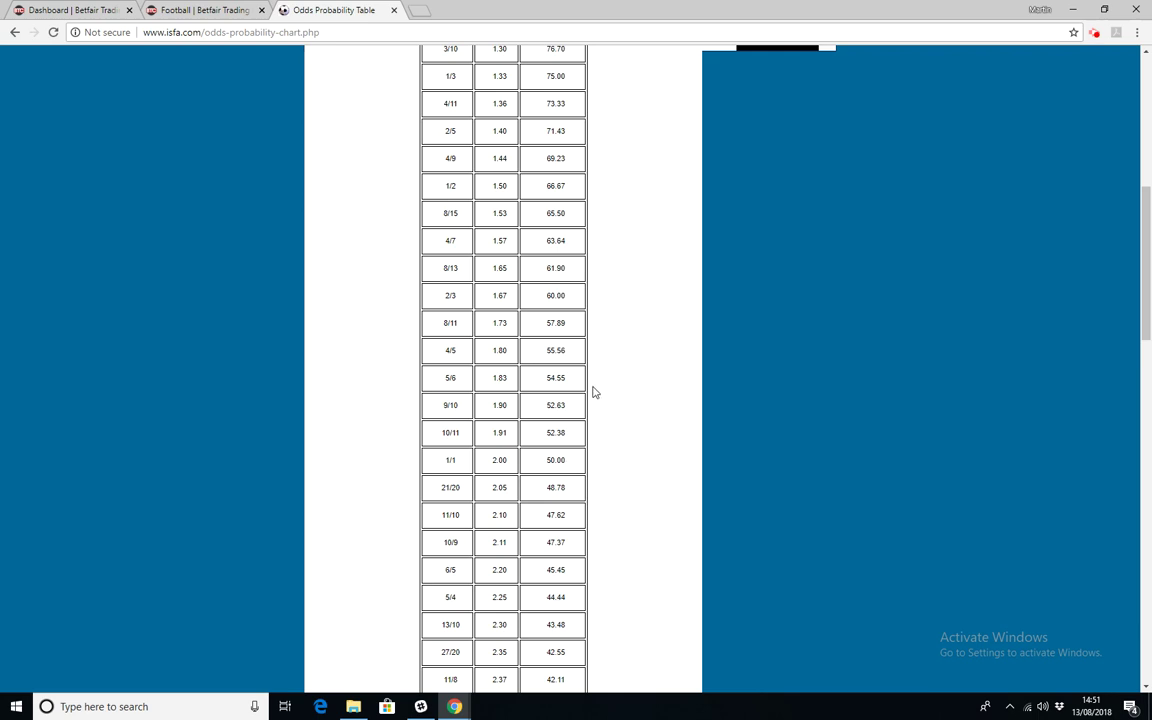
left_click(205, 9)
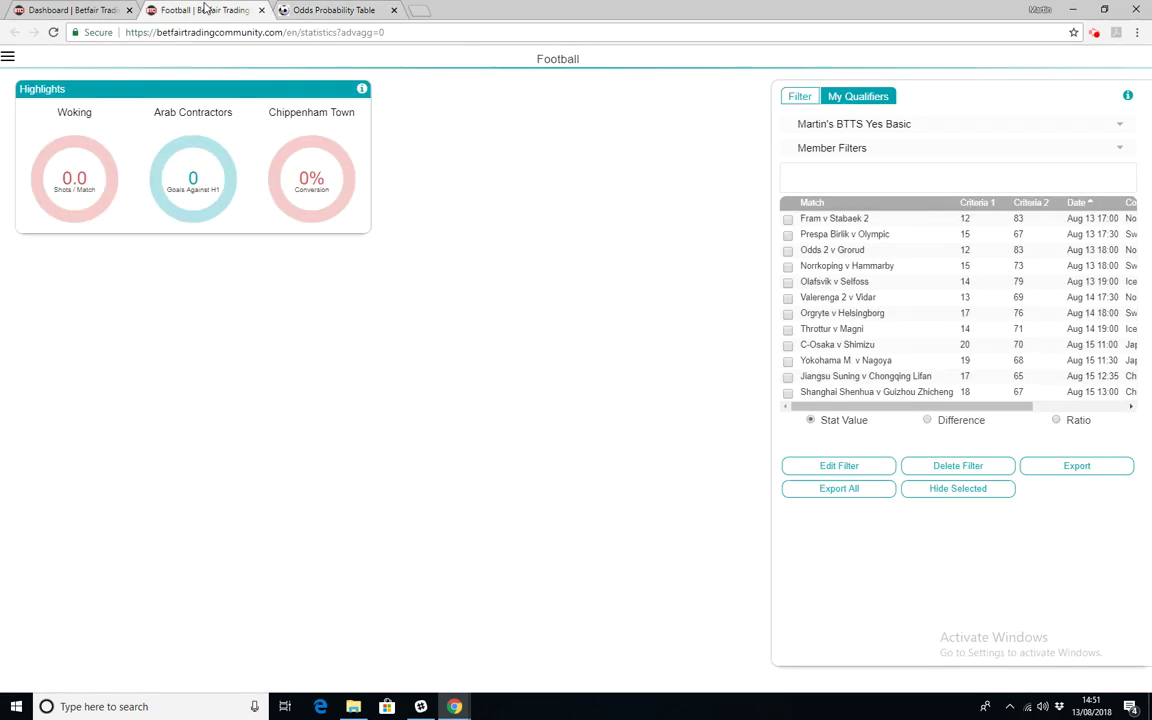